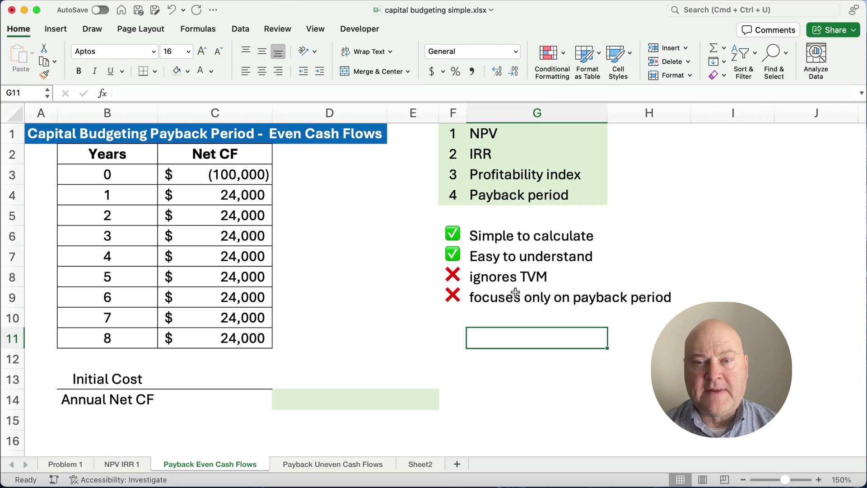
Highlight the Payback period method and the Initial Cost and Annual Net CF labels
left_click_drag(446, 131, 569, 192)
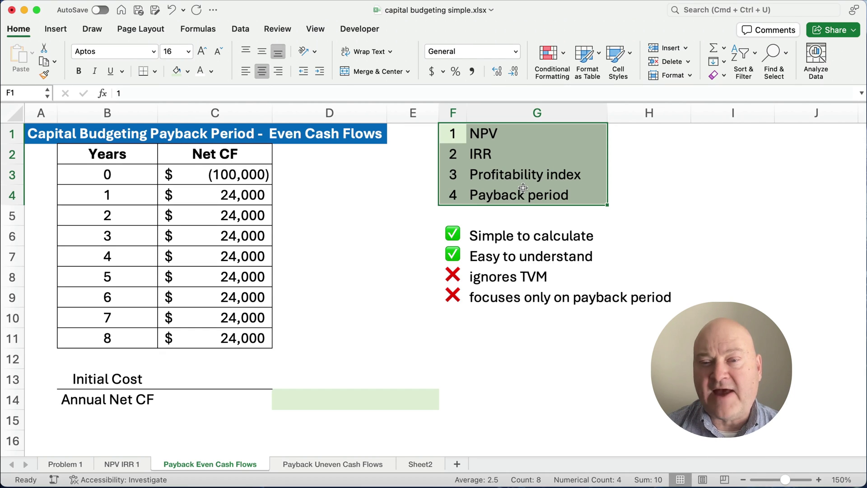
left_click(634, 208)
left_click_drag(455, 195, 607, 205)
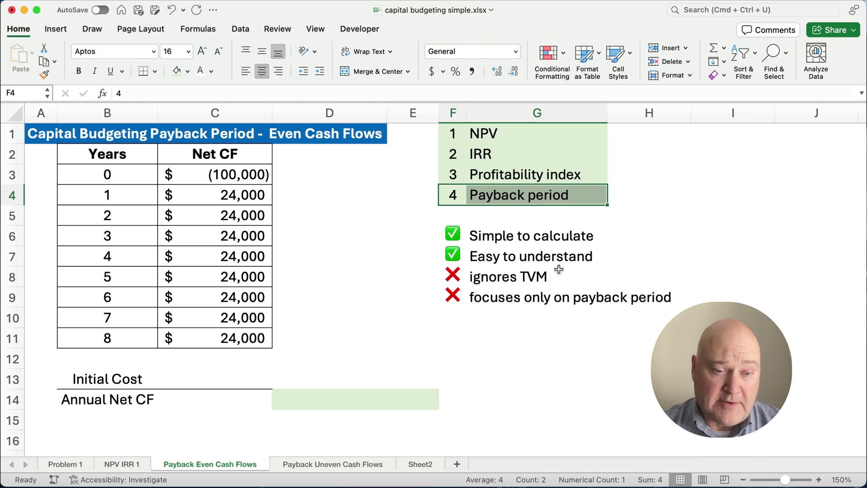
left_click(132, 381)
left_click(115, 401)
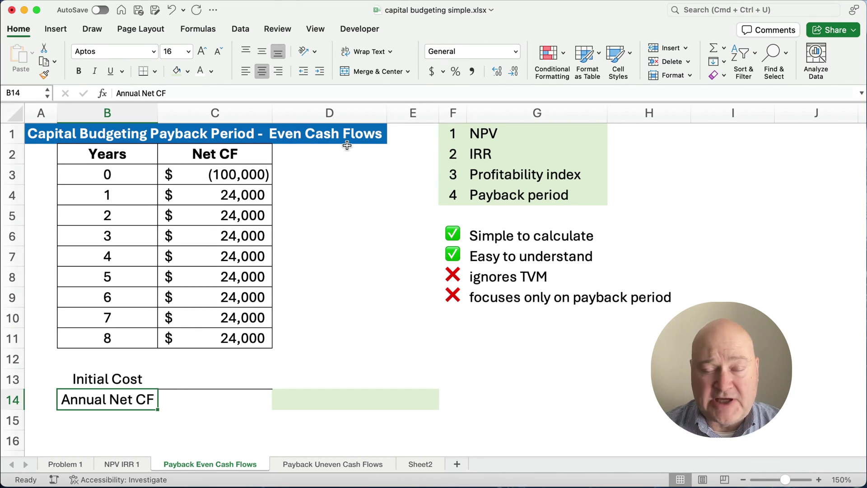
Enter =-C3 in C13 ($100,000) and =C4 in C14 ($24,000)
left_click(224, 378)
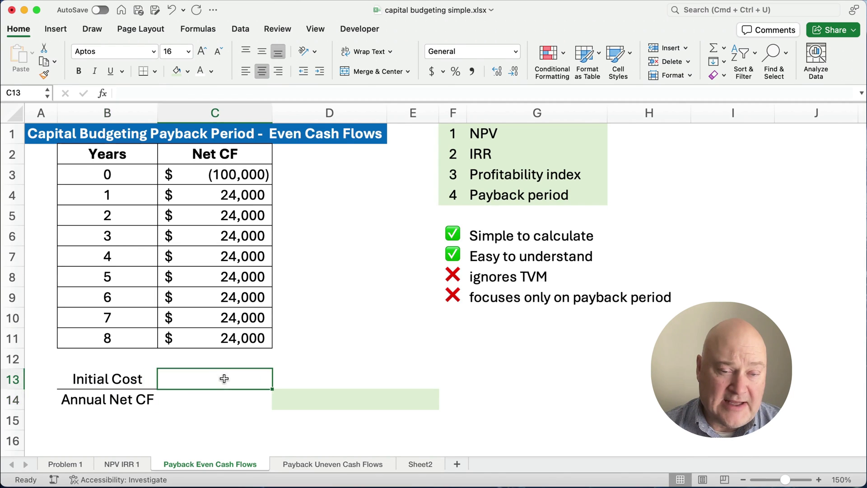
type("=-")
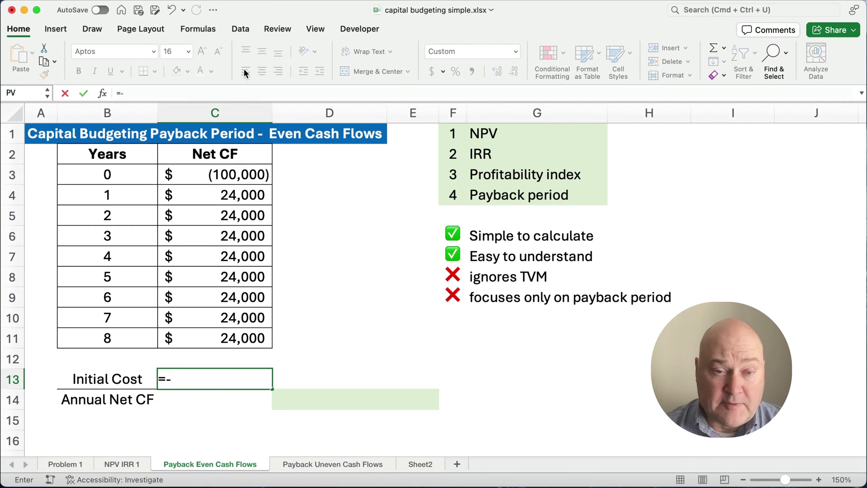
left_click(239, 171)
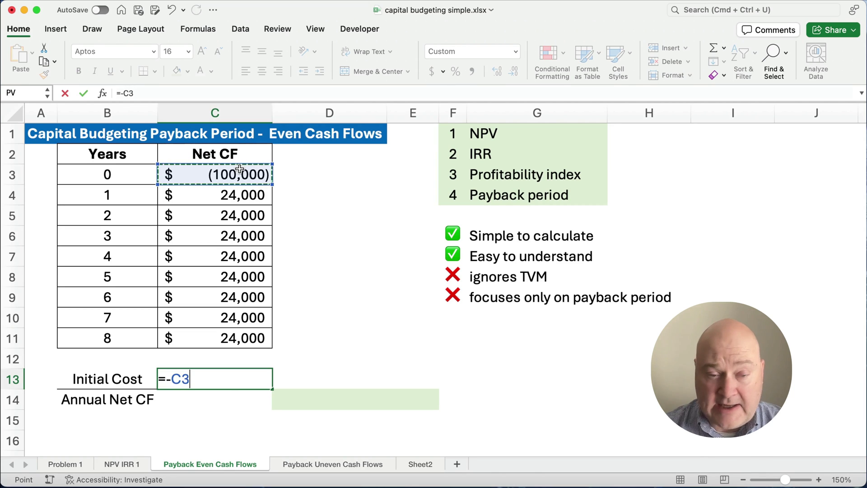
key("Return")
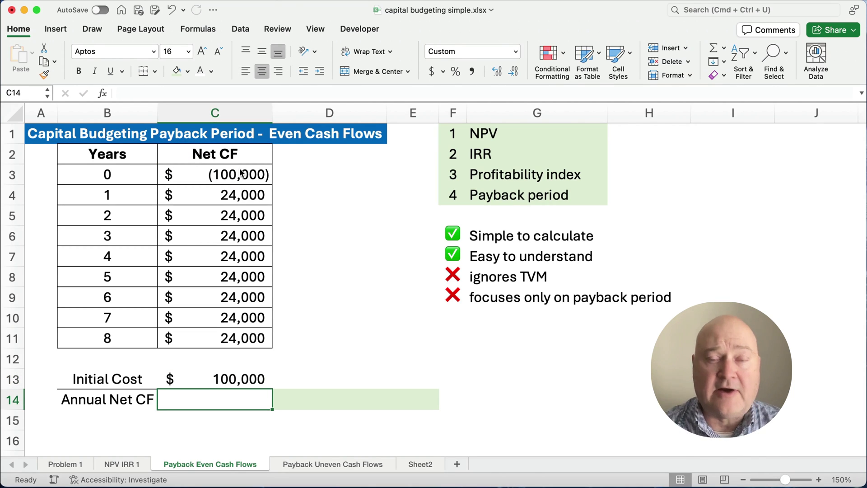
type("=")
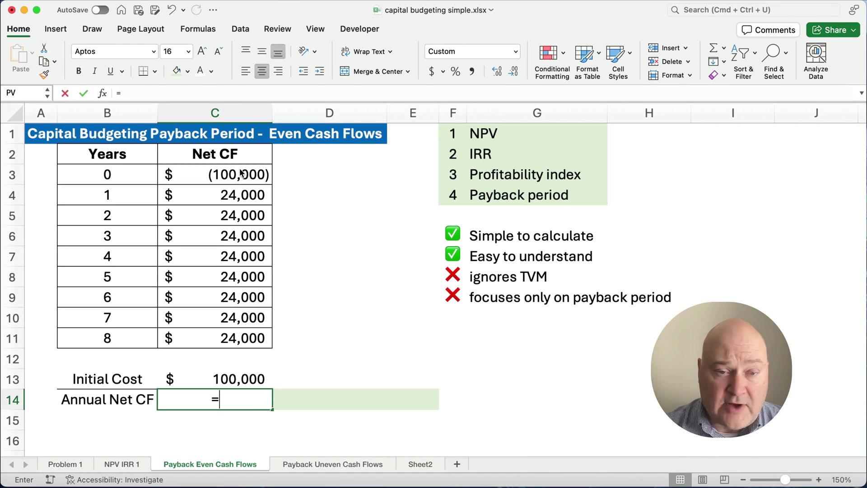
left_click(241, 194)
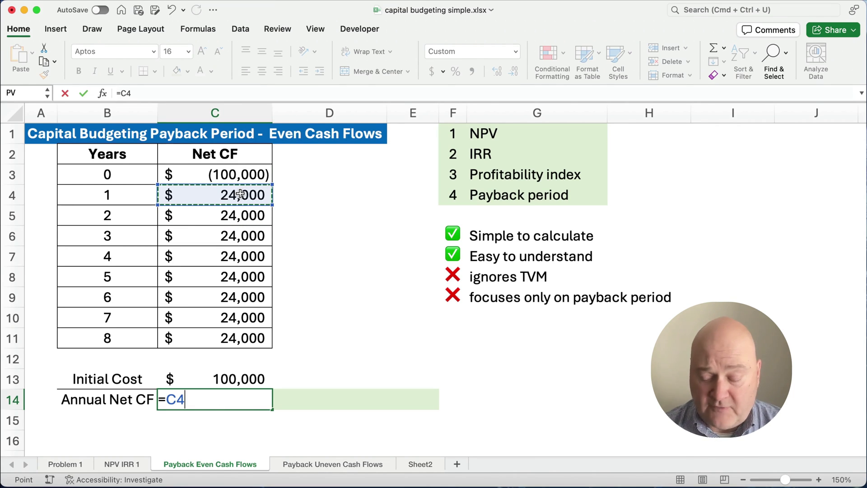
key("Return")
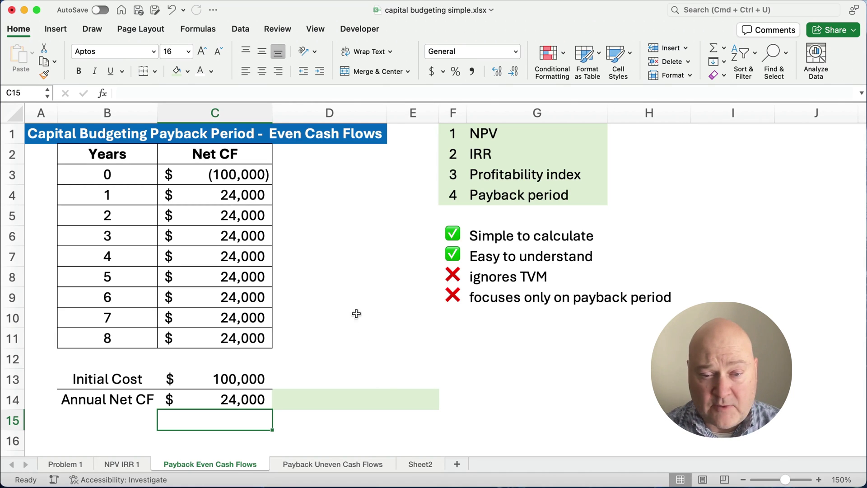
Enter =C13/C14 in E14 and apply Comma Style so it shows 4.17
left_click(388, 396)
type("=")
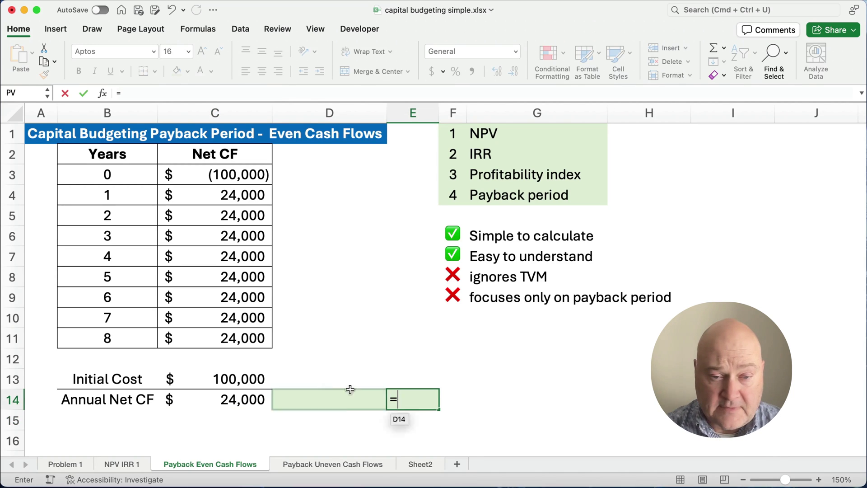
left_click(254, 379)
type("/")
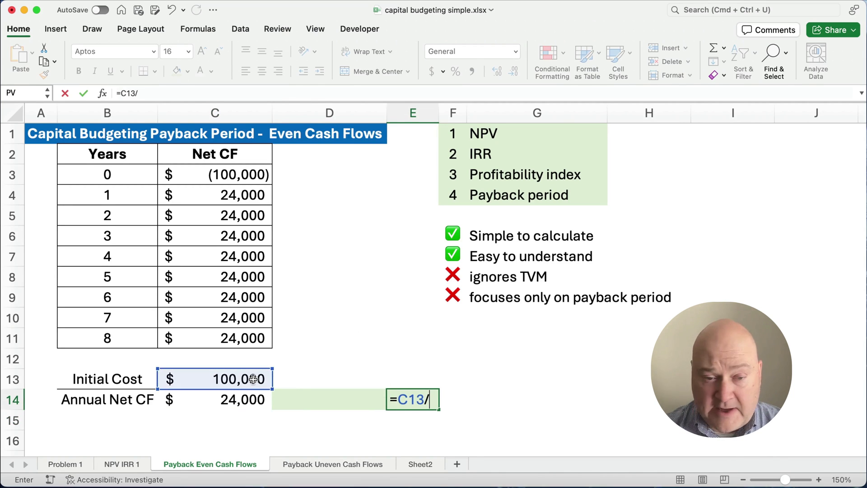
left_click(244, 399)
key("Return")
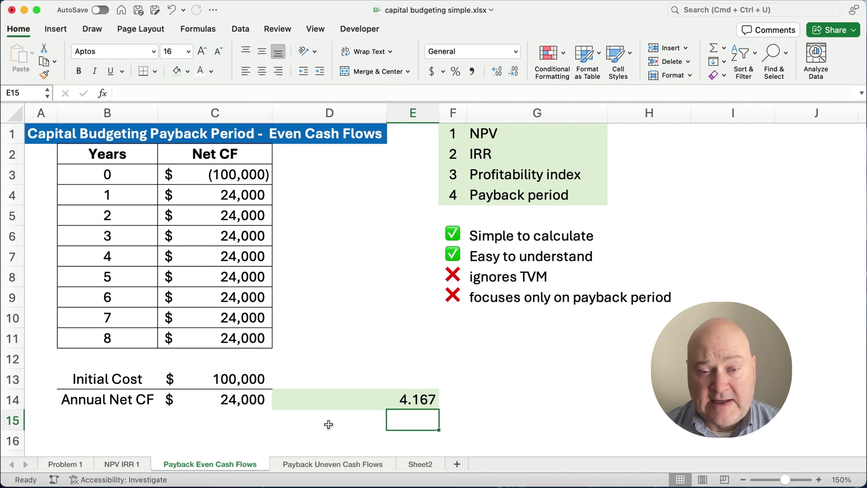
left_click(402, 399)
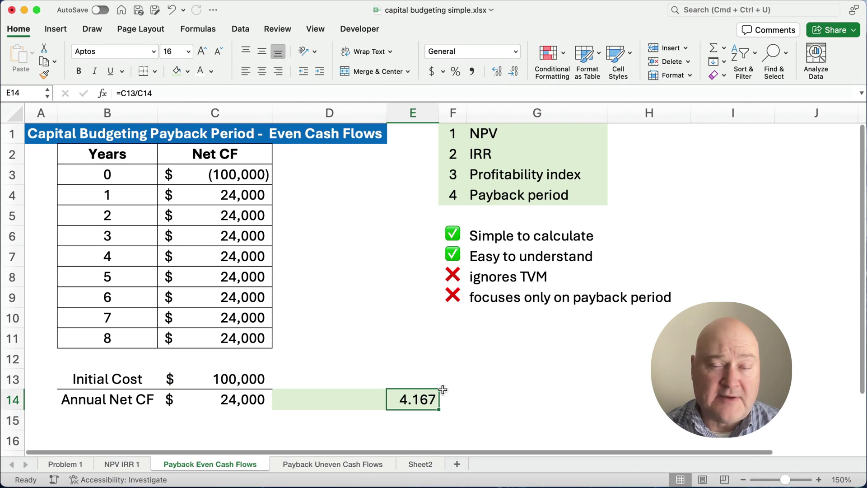
left_click(472, 71)
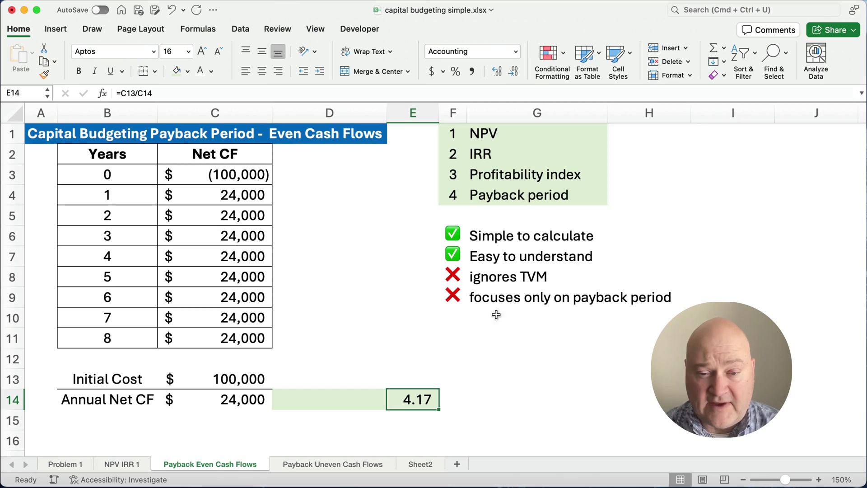
Label the payback result 'Years' in G14
left_click(479, 394)
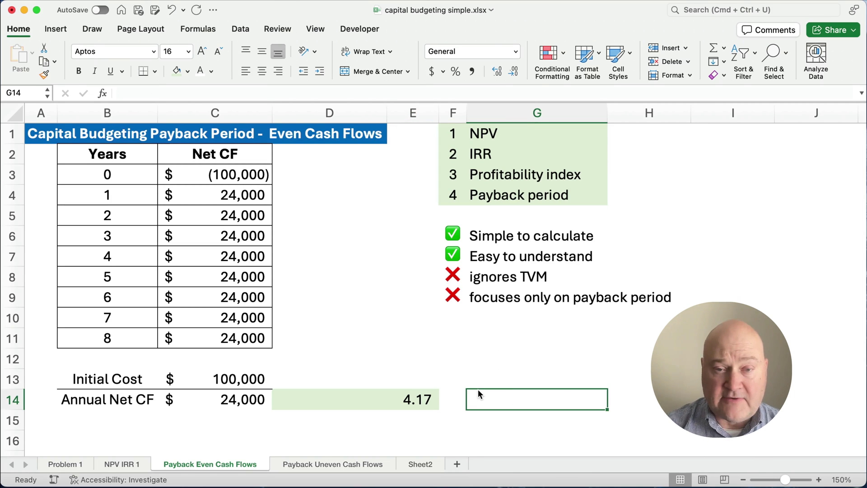
type("Year")
key("Return")
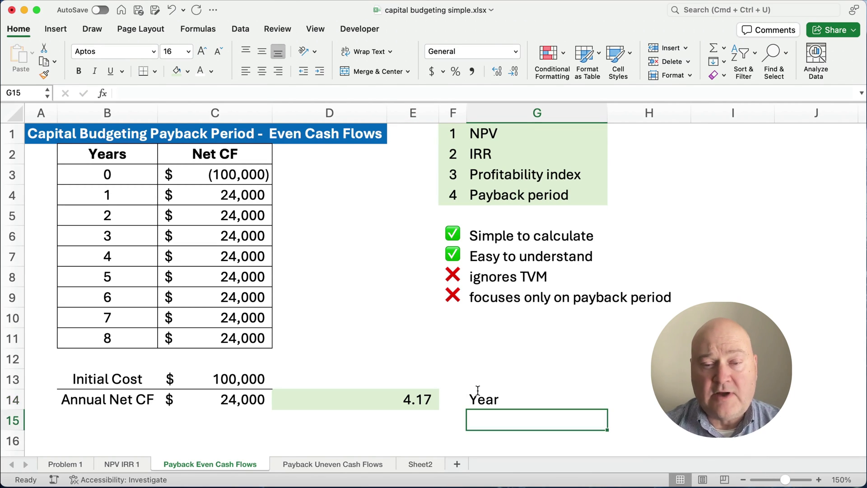
left_click(478, 390)
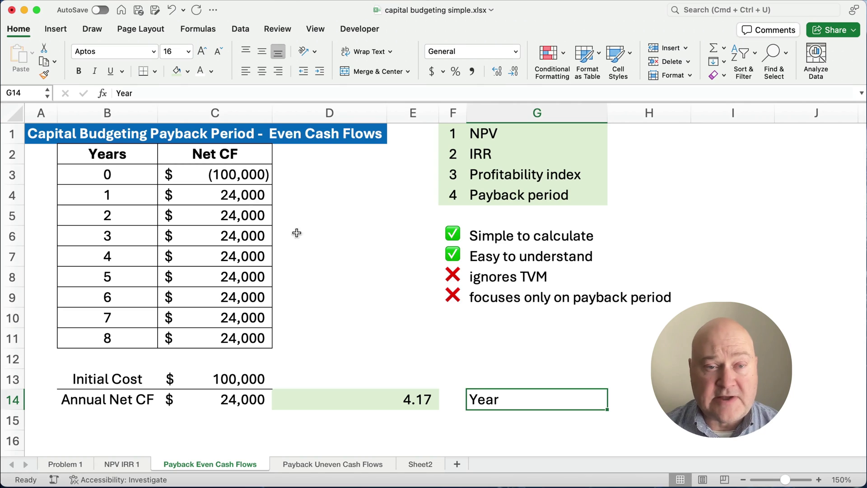
left_click(158, 96)
type("s")
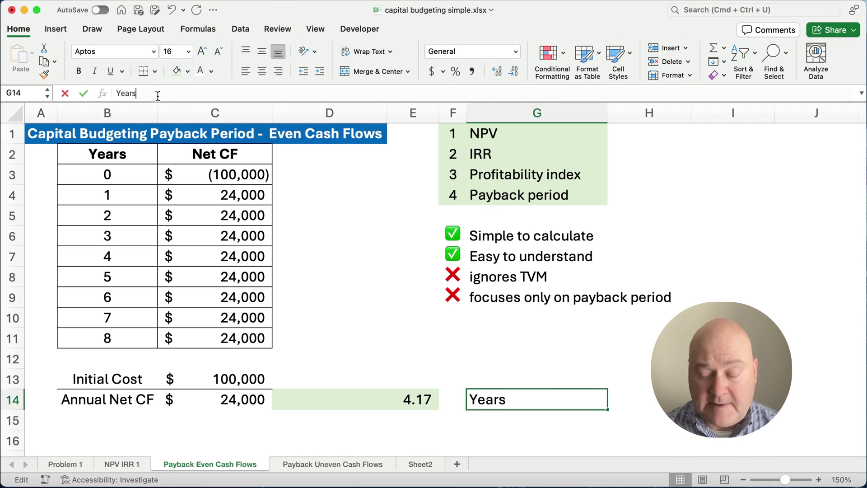
key("Return")
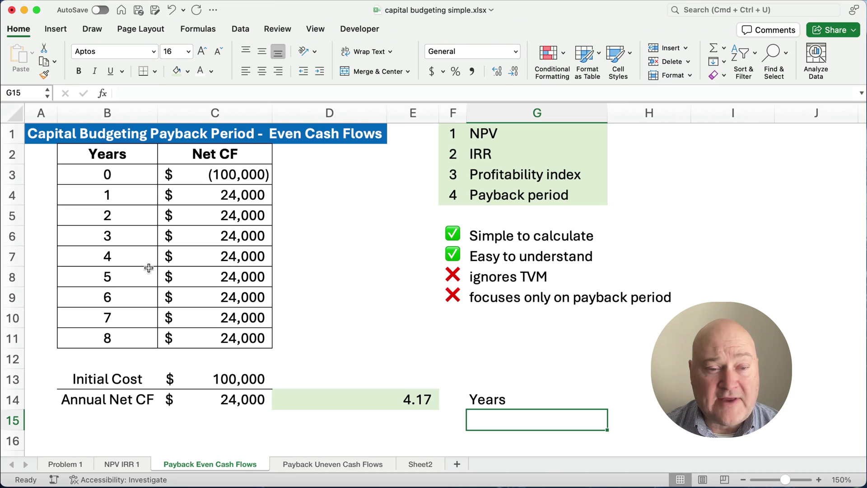
left_click_drag(107, 255, 246, 339)
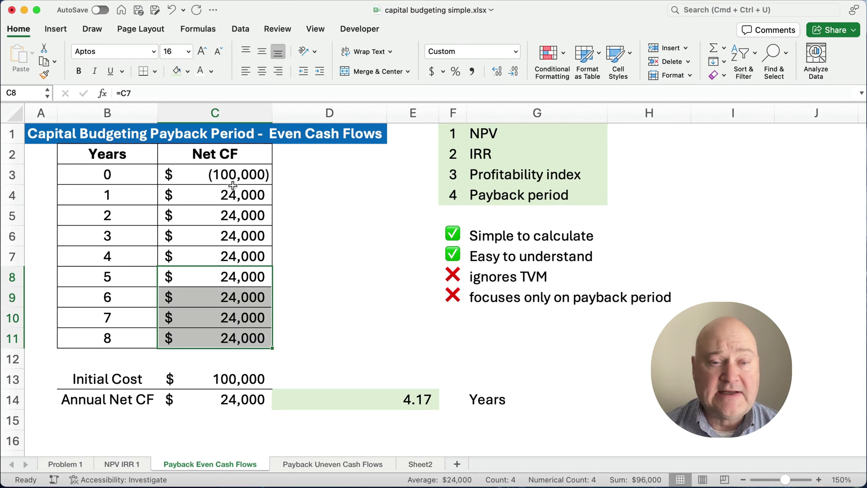
left_click_drag(231, 195, 253, 332)
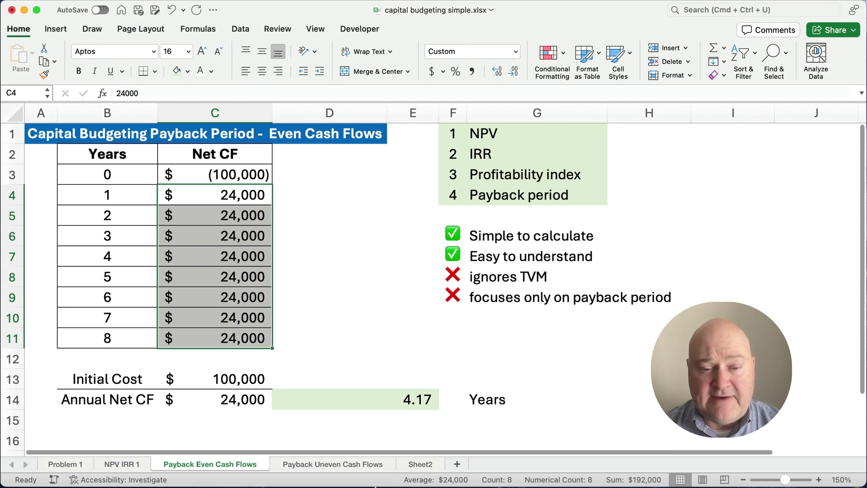
On the Payback Uneven Cash Flows sheet, clear the Cumulative CF values in D4:D14
left_click(312, 465)
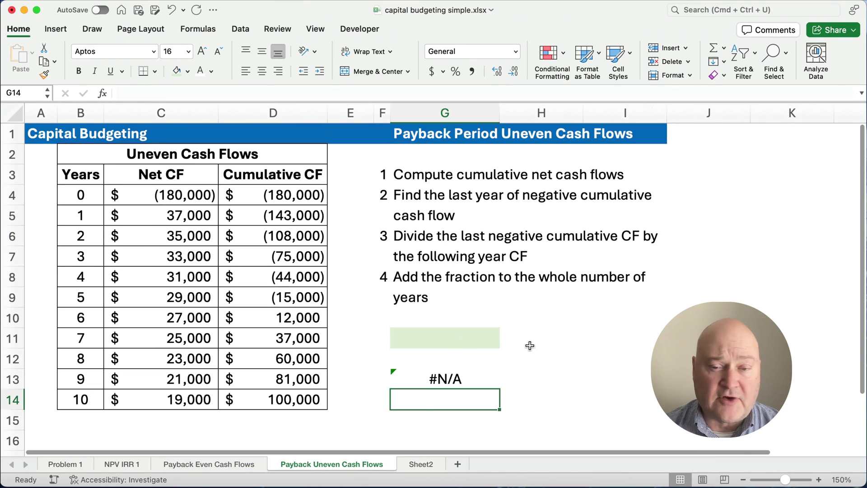
left_click(547, 340)
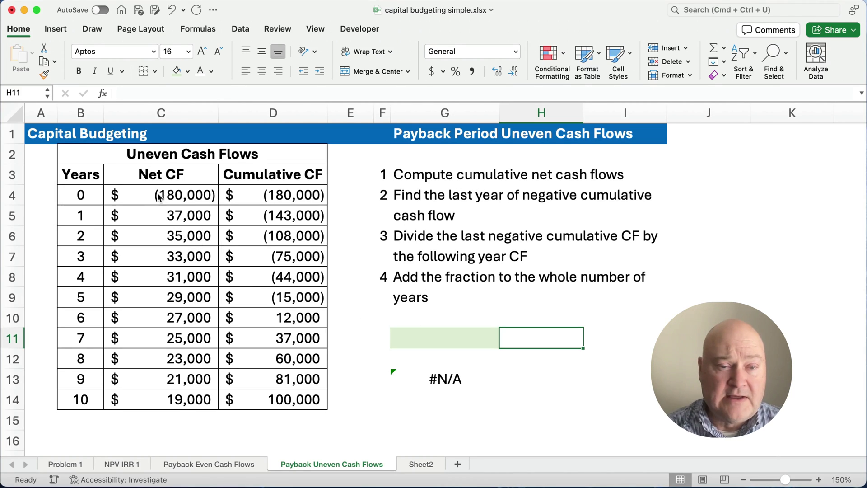
left_click_drag(270, 199, 293, 399)
key("Delete")
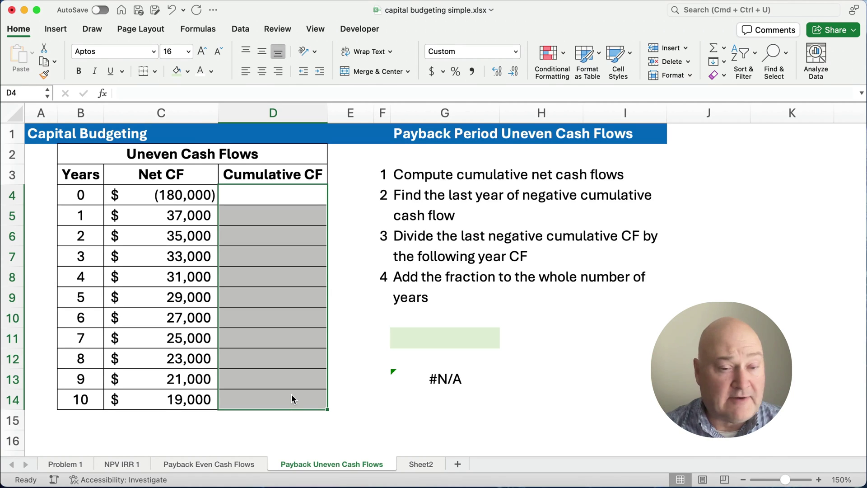
Enter =C4 in D4 and the running total =D4+C5 in D5
left_click(257, 193)
type("=")
key("Left")
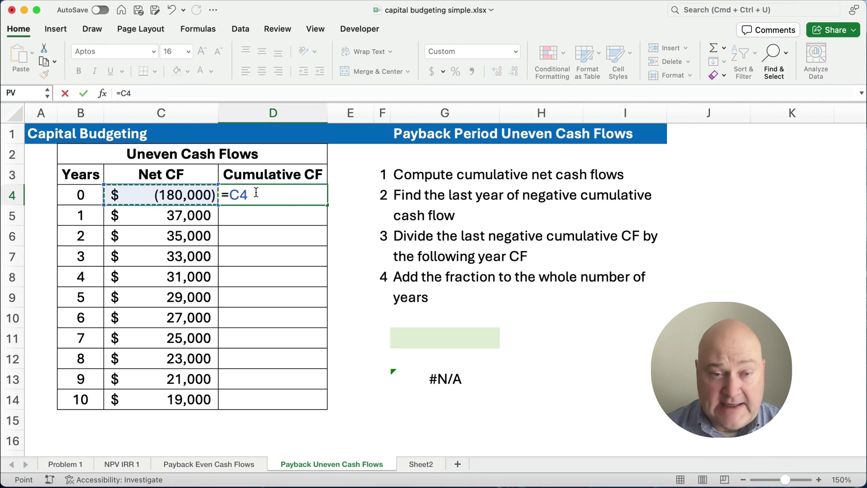
key("Return")
type("=")
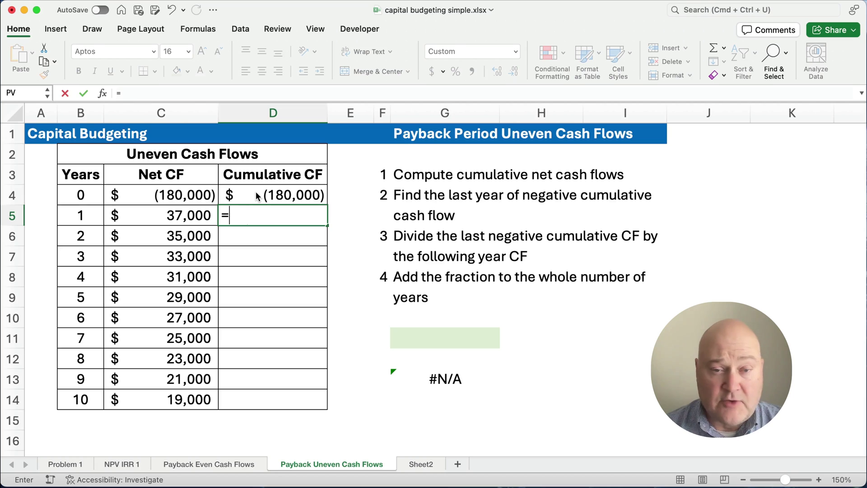
key("Up")
type("+")
key("Left")
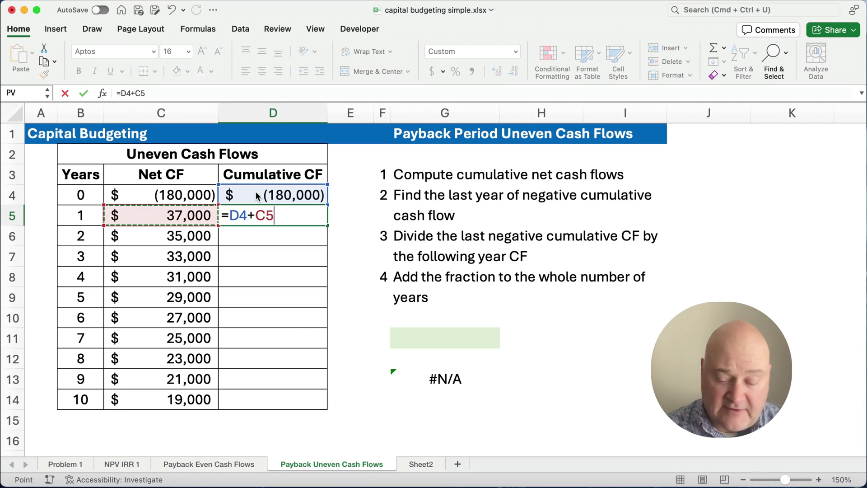
key("Return")
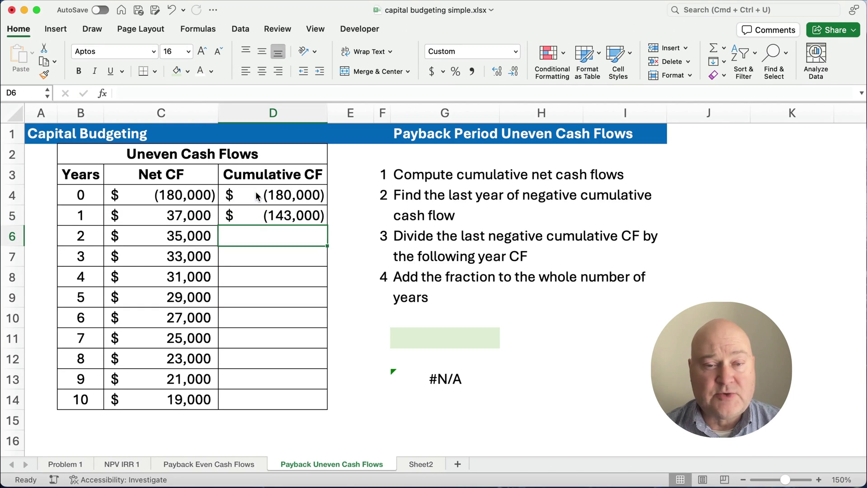
Fill D5's running total down through year 10 and mark year 5's row
left_click(271, 219)
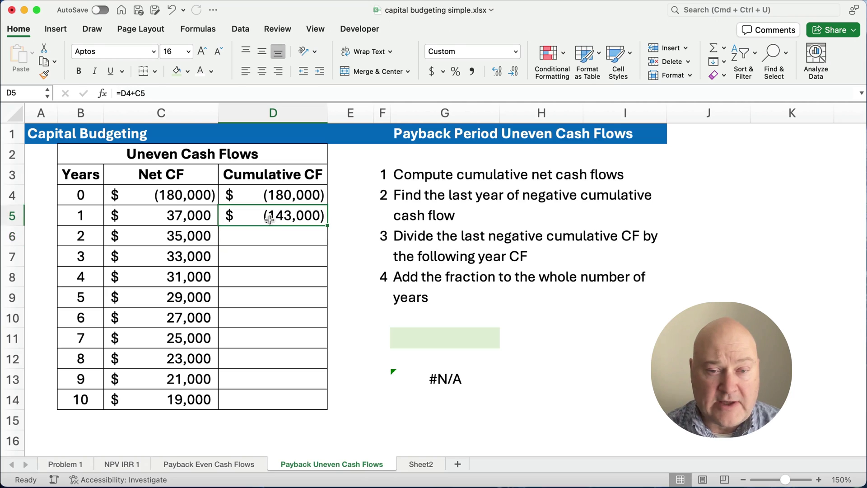
double_click(326, 225)
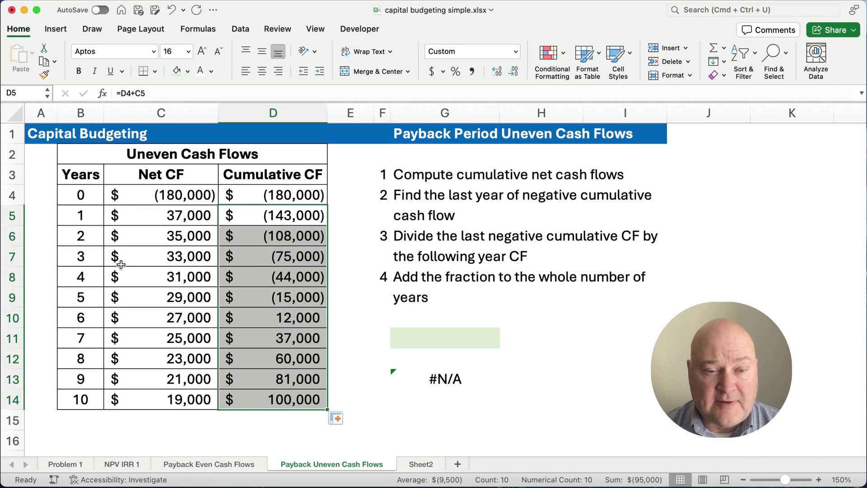
left_click_drag(80, 298, 291, 298)
Highlight year 6 and the payback steps text, then start G11 with =5
left_click_drag(92, 316, 265, 321)
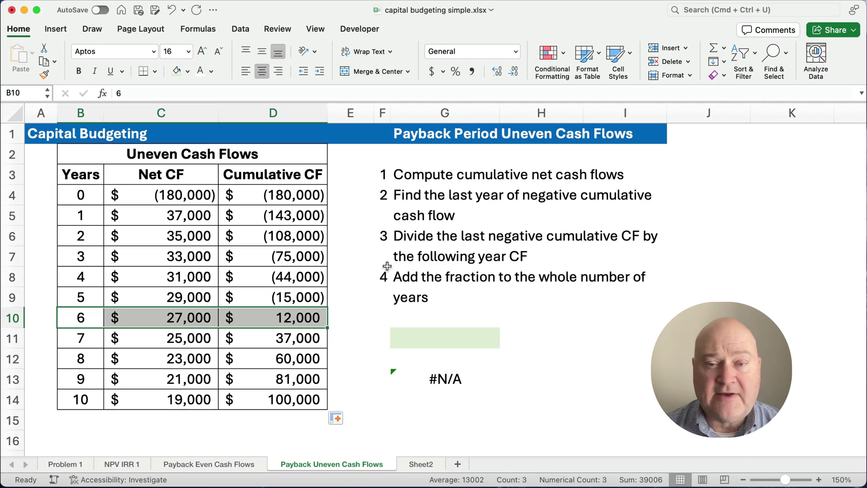
left_click(409, 175)
left_click_drag(410, 174, 633, 212)
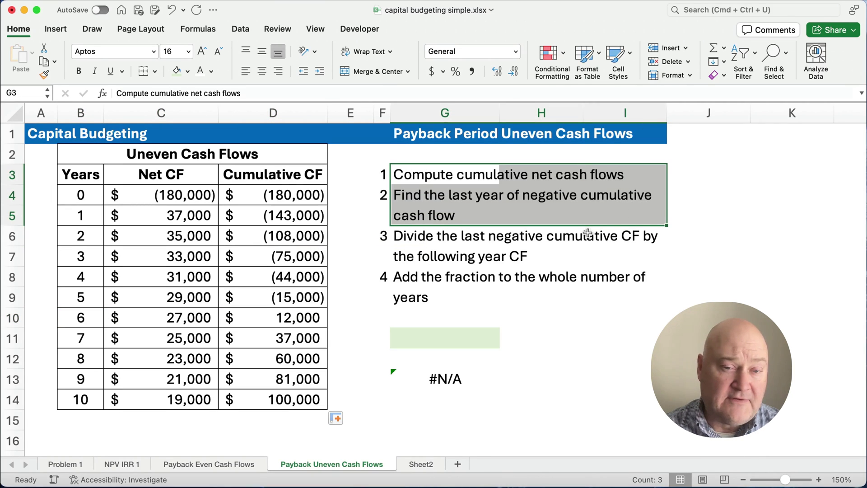
left_click(406, 335)
type("=5")
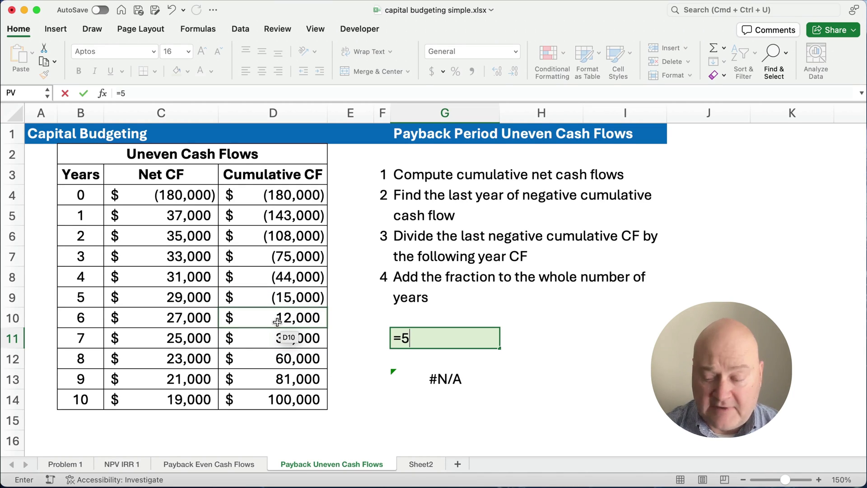
Complete G11 as =5+(-D9/C10), giving a 5.56 payback period
type("+")
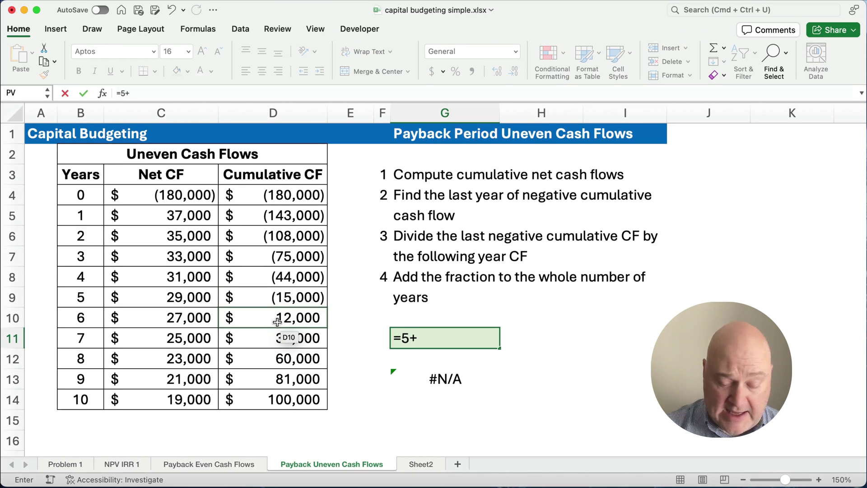
type("(-")
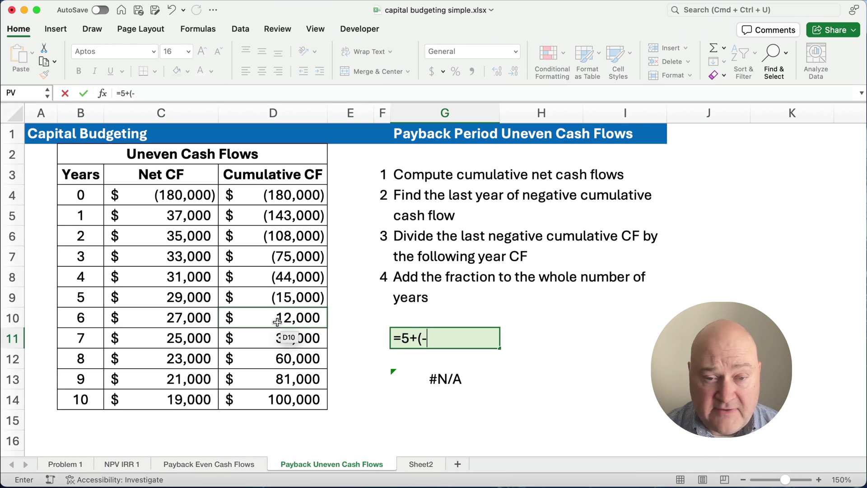
left_click(288, 297)
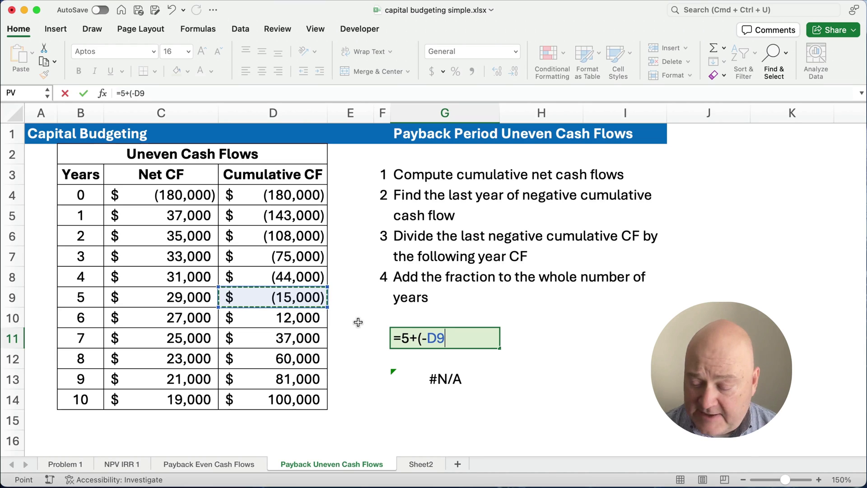
type("/")
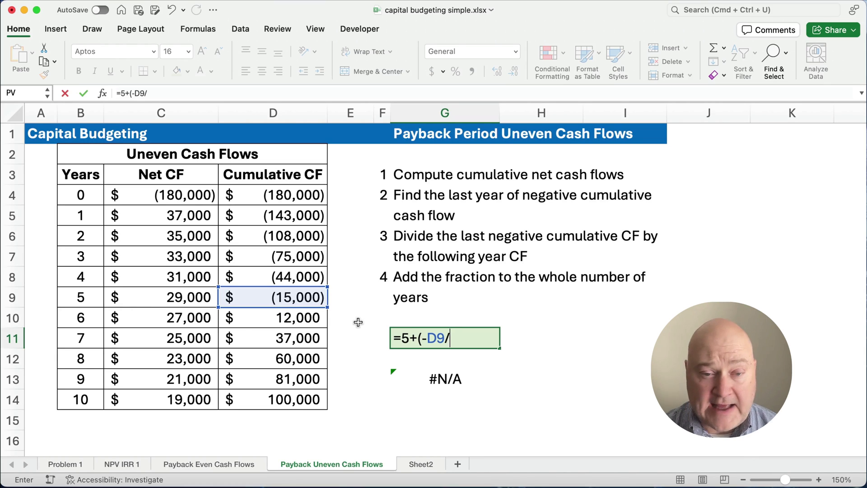
left_click(166, 318)
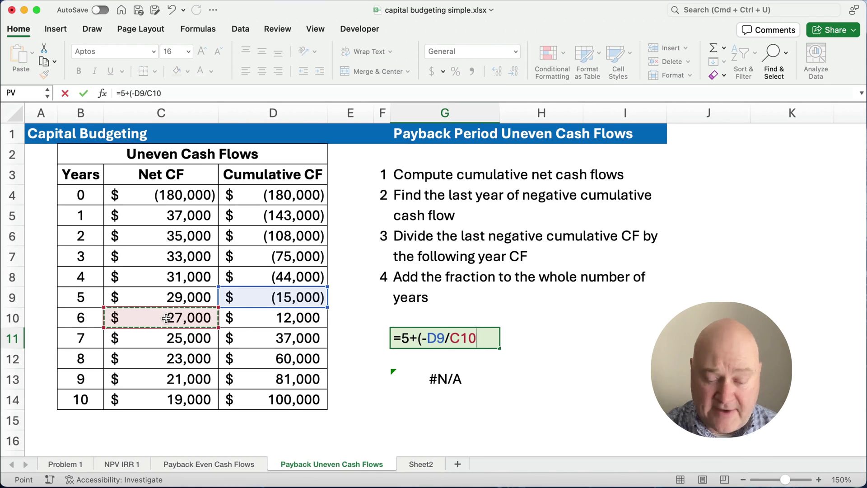
type(")")
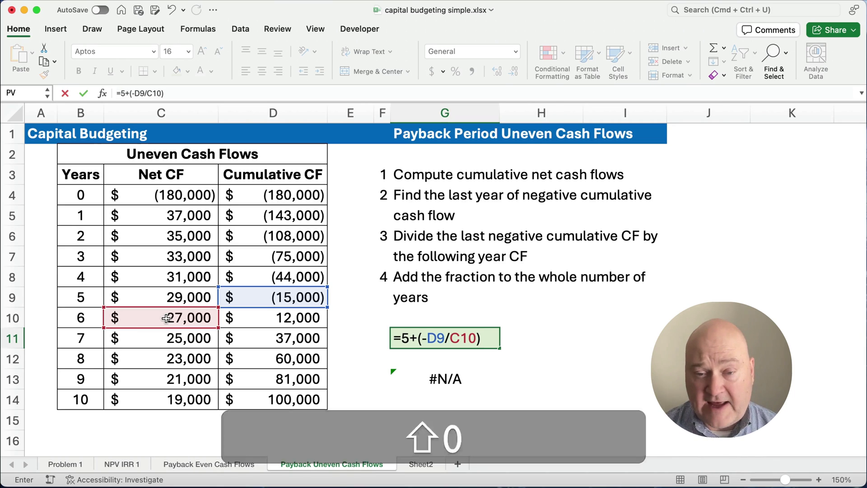
key("Return")
key("Up")
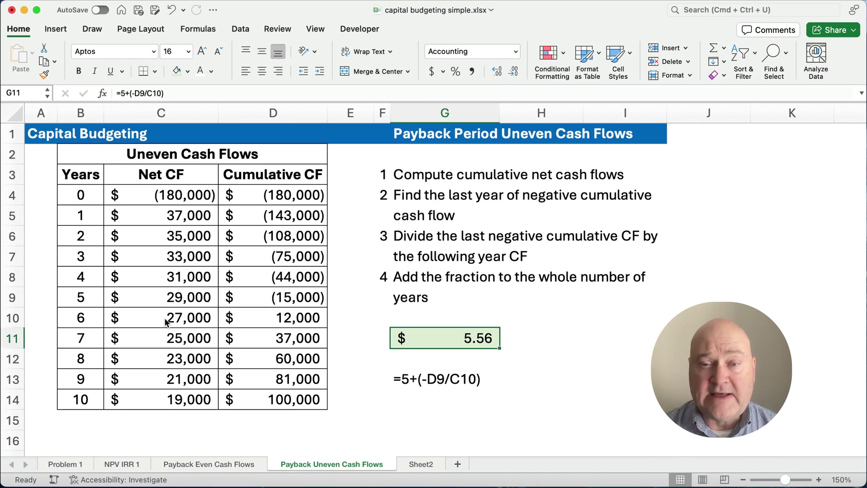
Apply Comma Style to G11 to show 5.56 and label H11 'YEARS'
left_click(472, 71)
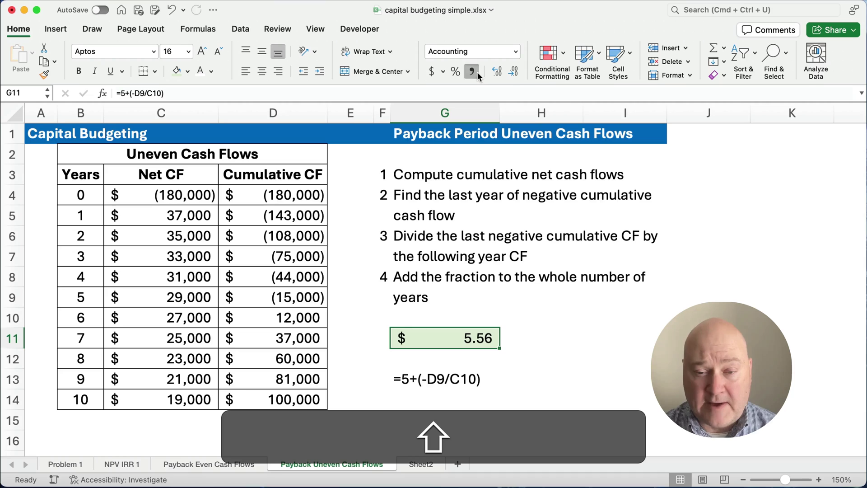
left_click(538, 338)
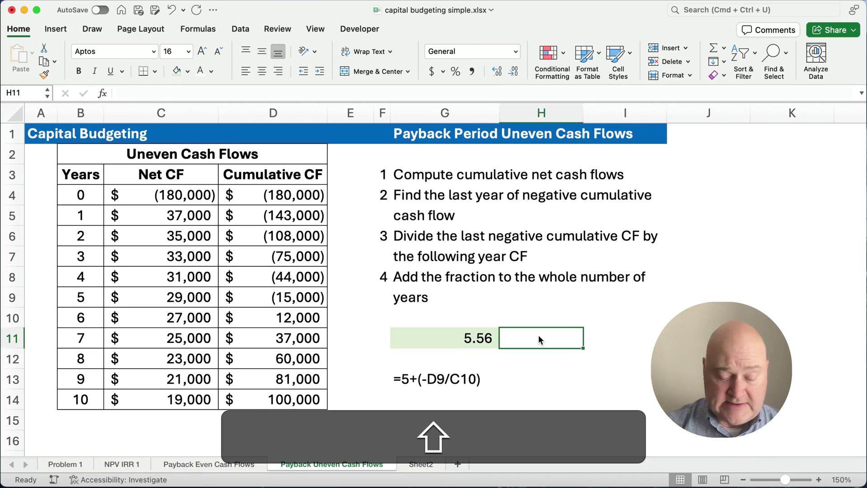
type("YEARS")
key("Return")
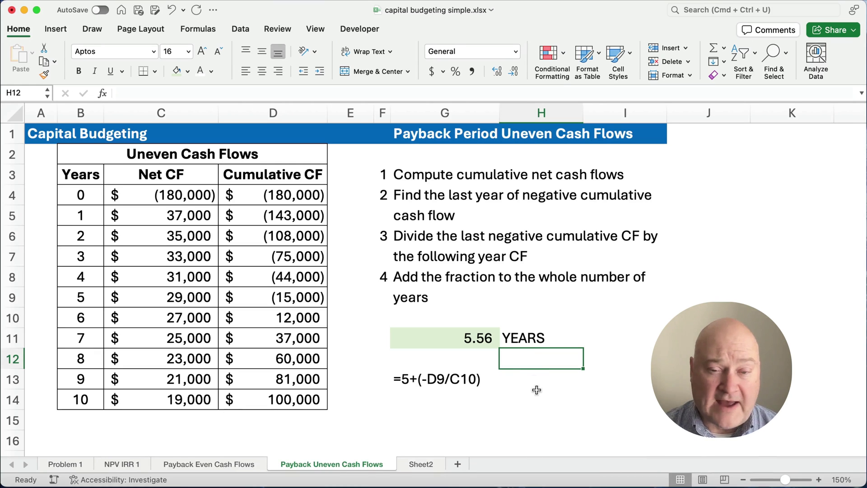
key("Down")
key("Left")
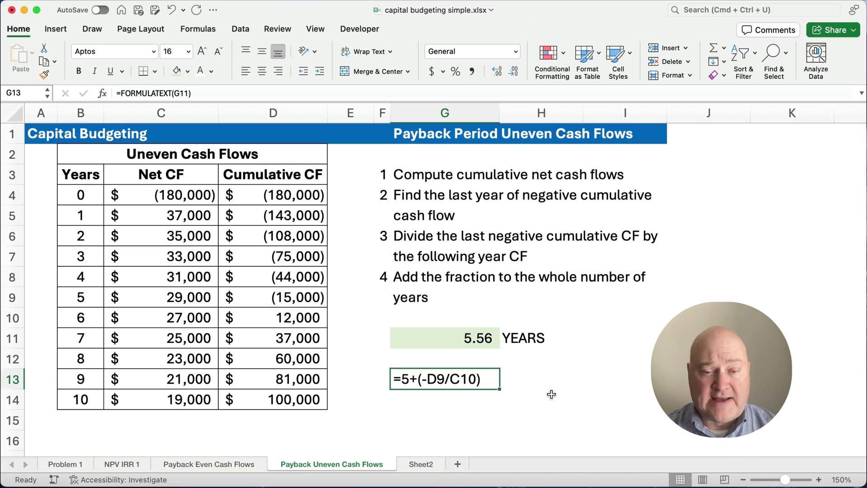
left_click(478, 334)
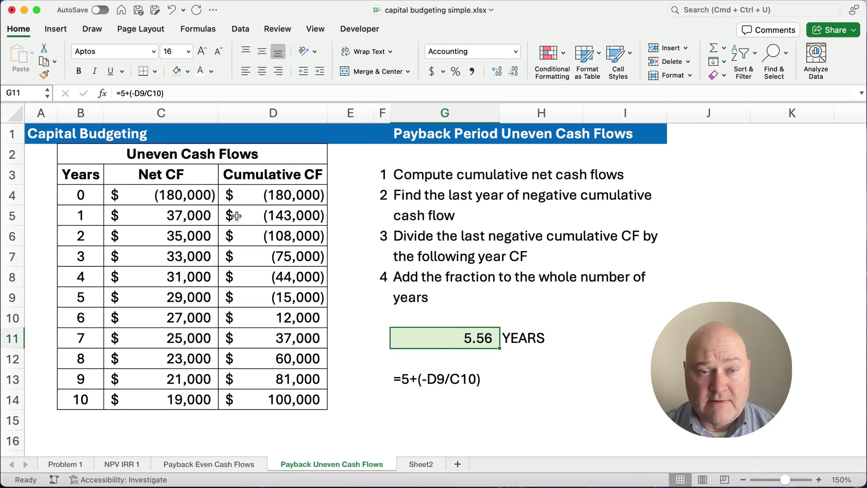
key("F2")
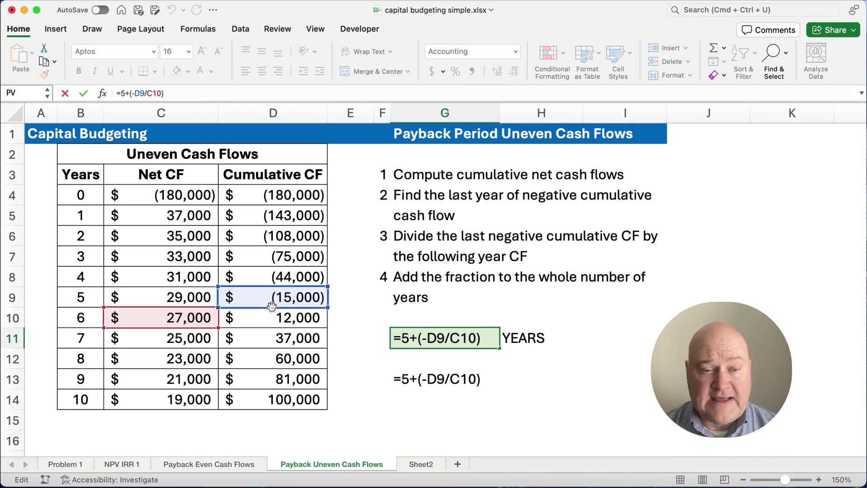
key("ctrl+Return")
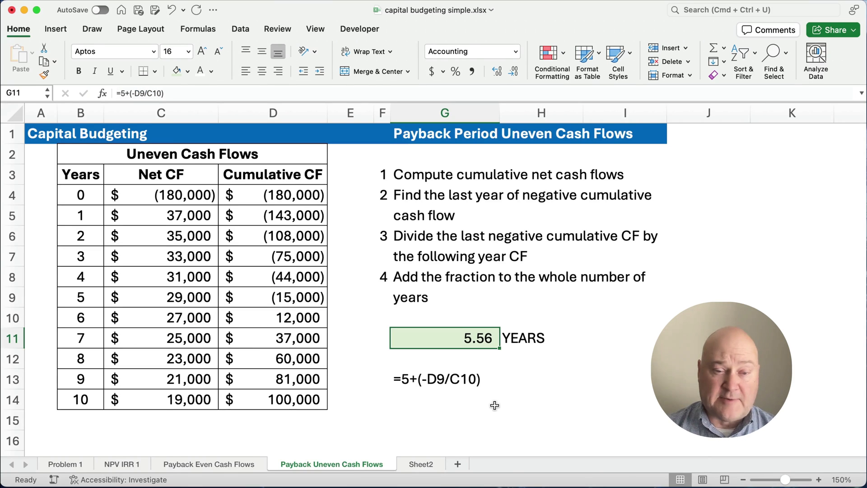
left_click_drag(291, 328, 287, 404)
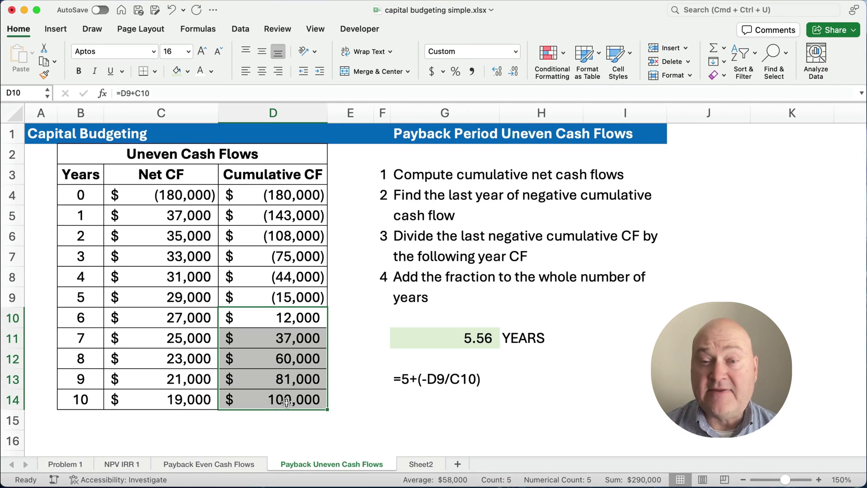